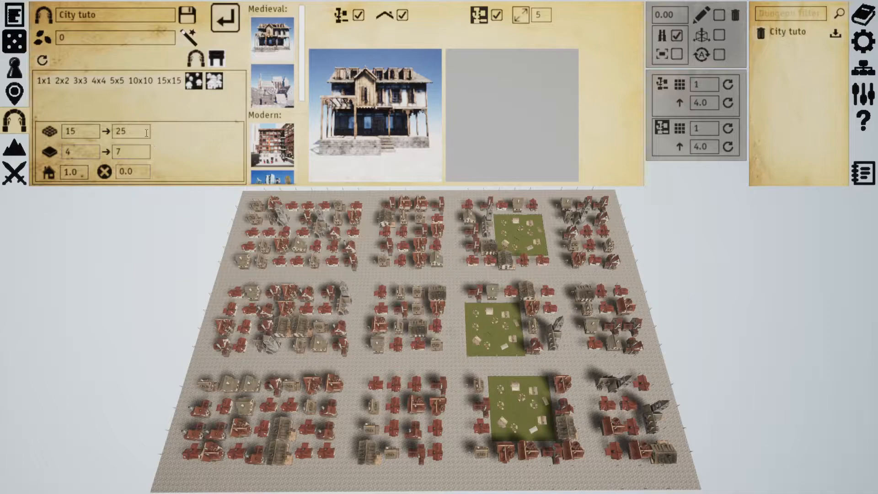
- Compare the regular and town dungeon interfaces and check which display options are disabled for town dungeons
mouse_move(116, 156)
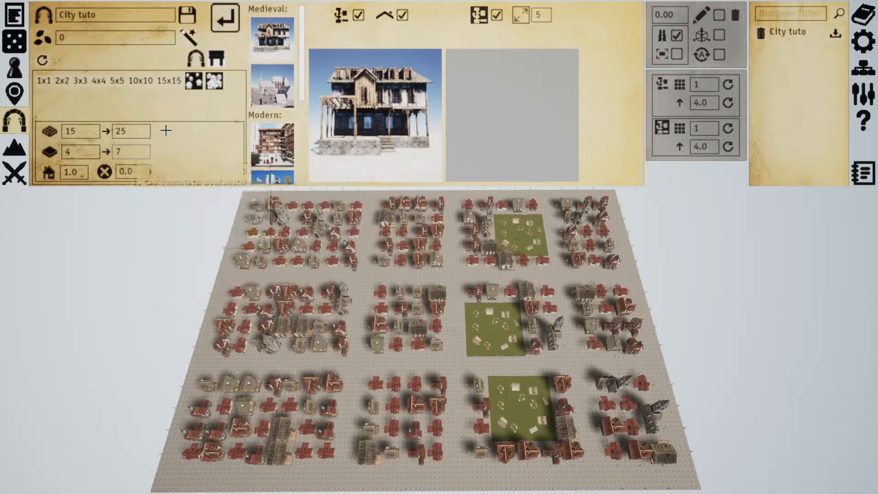
mouse_move(216, 60)
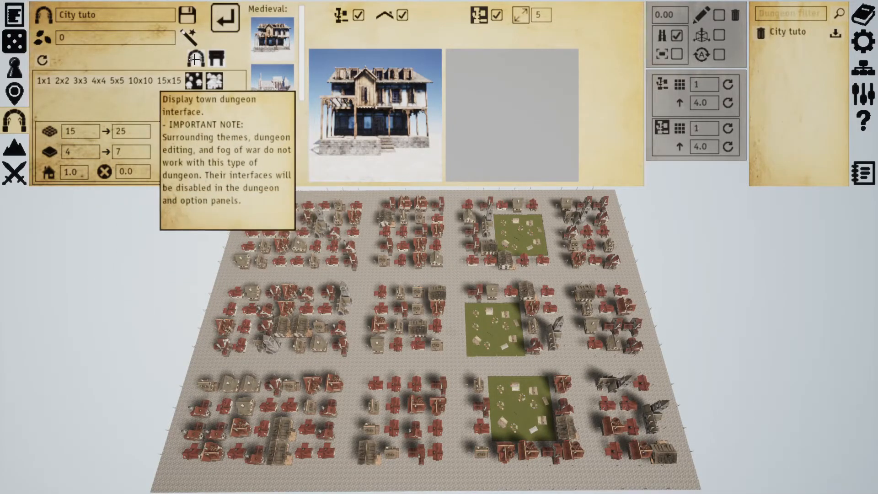
click(195, 56)
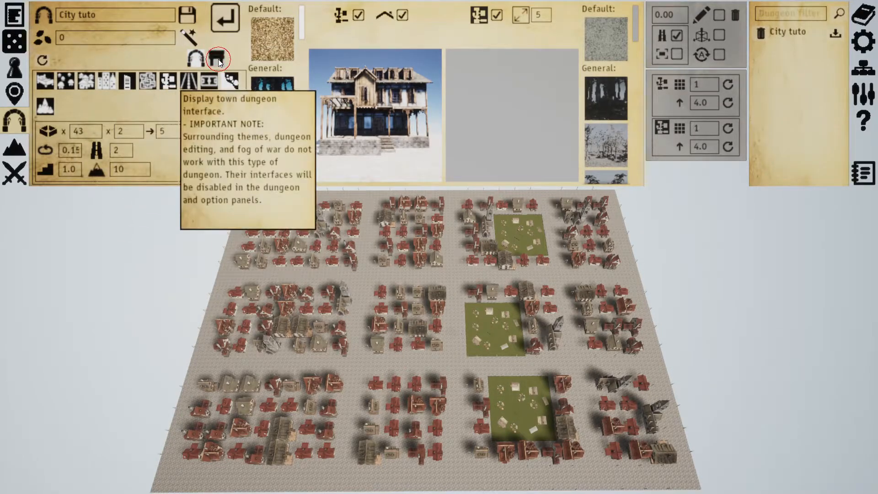
click(214, 57)
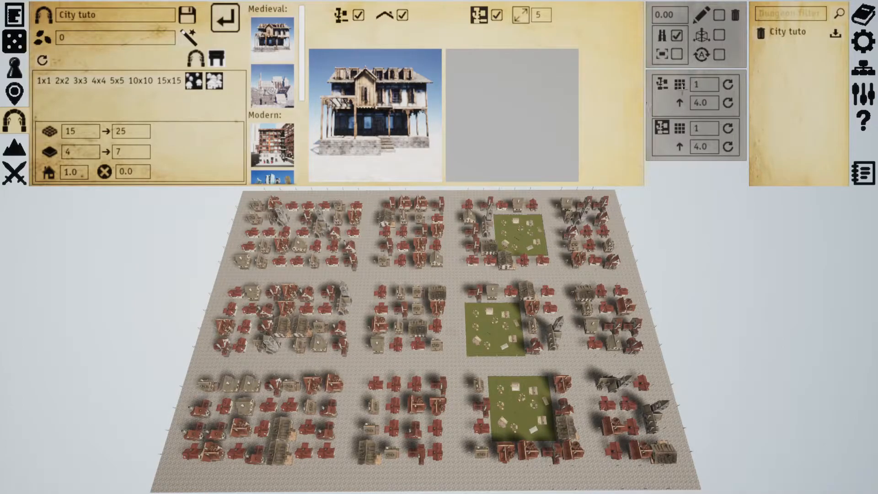
click(861, 94)
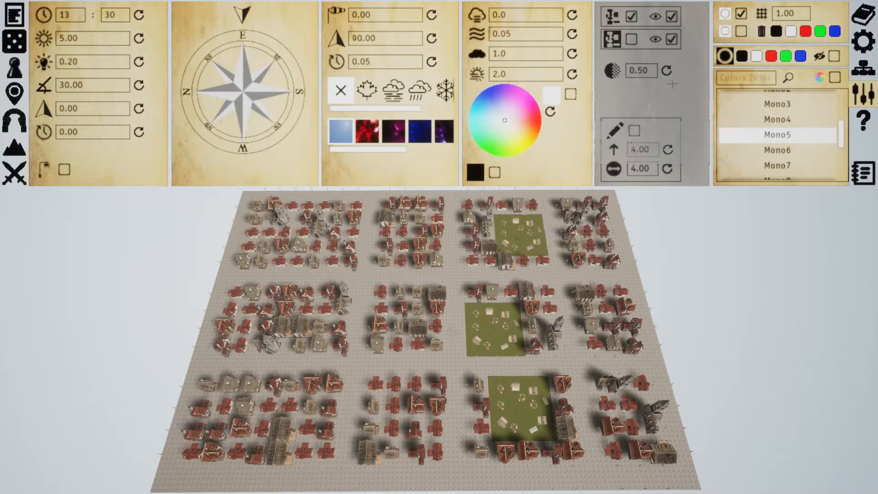
click(14, 121)
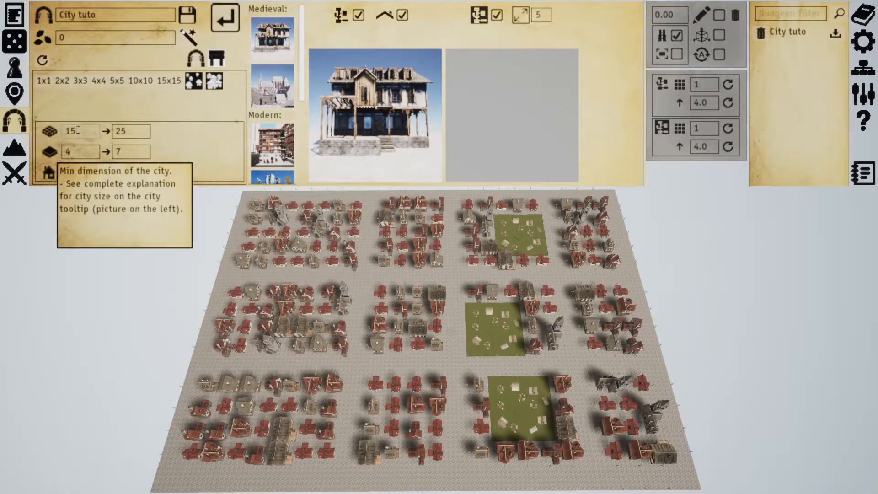
- Read the explanations for the city dimensions, city block dimensions, buildings probability and road removal settings
mouse_move(145, 130)
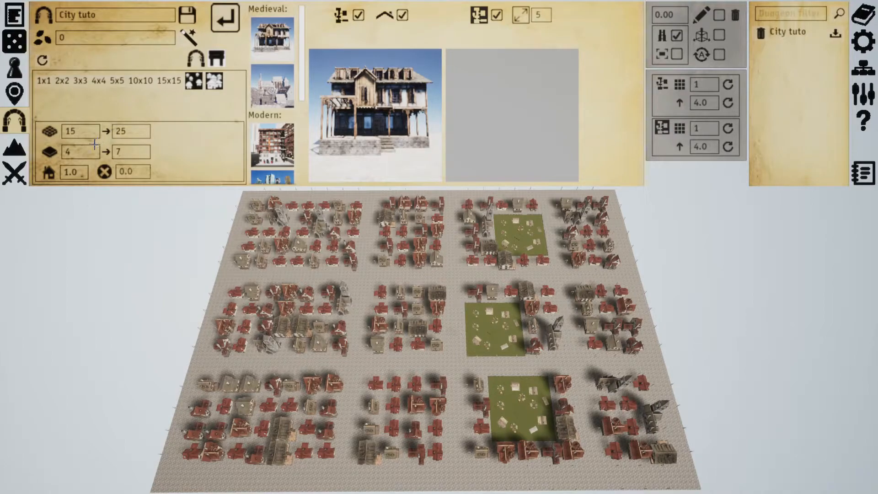
mouse_move(137, 147)
mouse_move(65, 141)
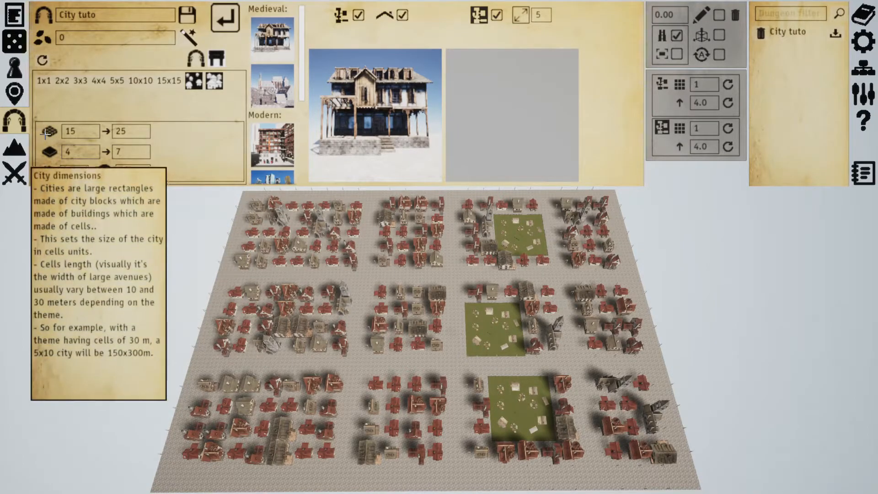
mouse_move(96, 127)
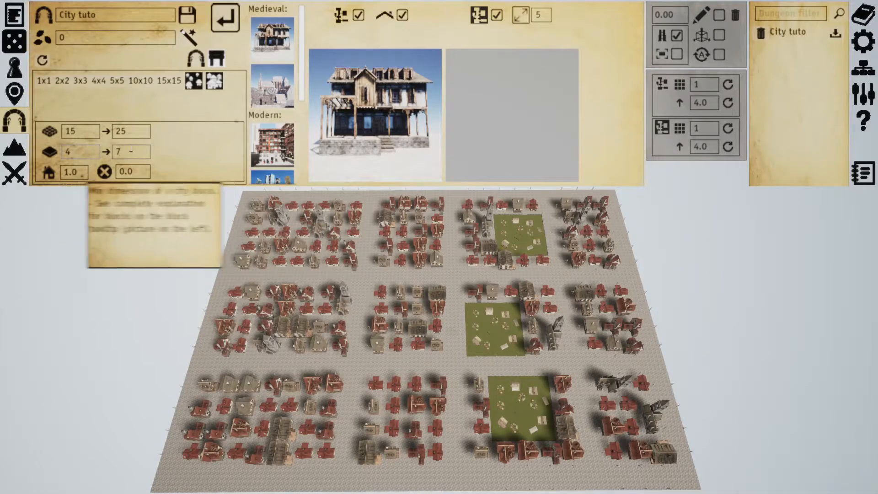
mouse_move(84, 152)
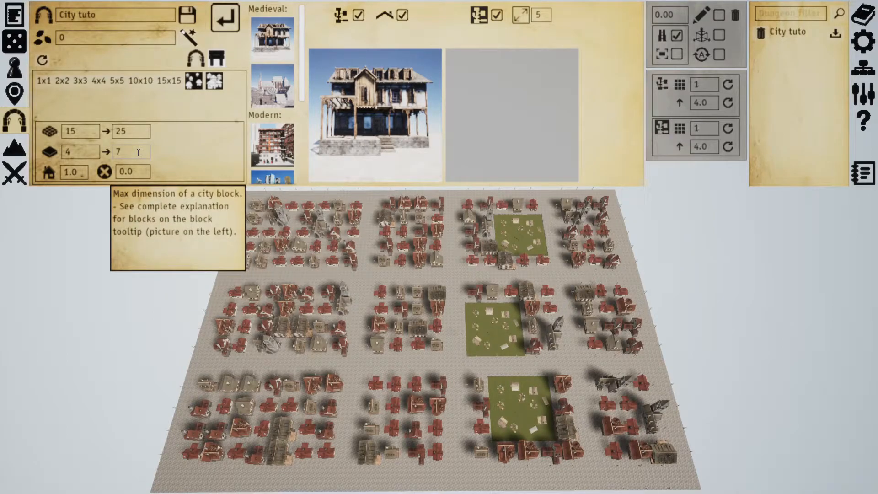
mouse_move(77, 172)
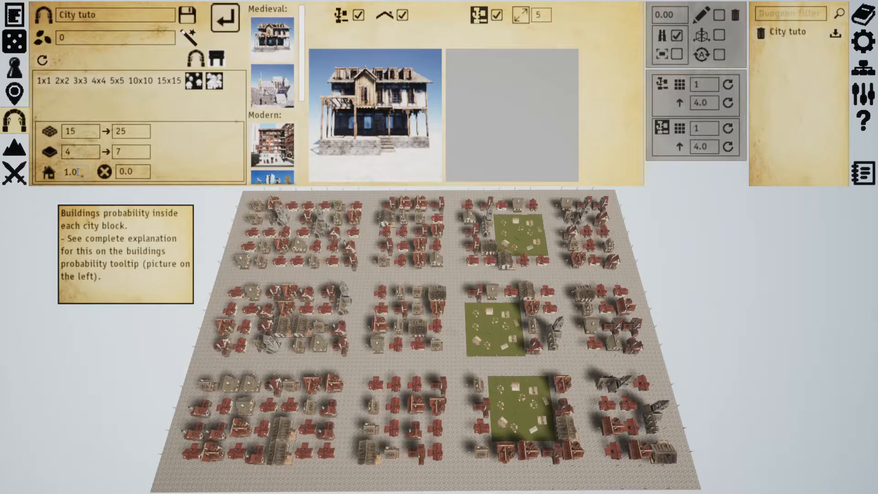
mouse_move(135, 173)
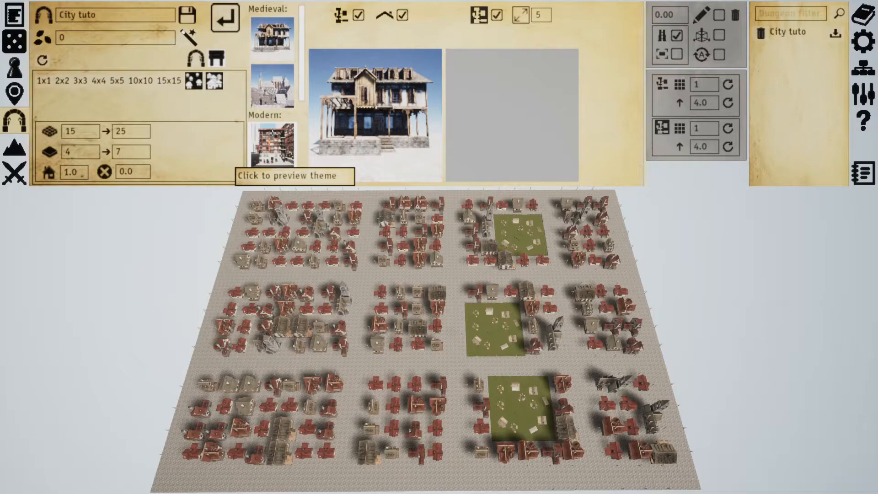
mouse_move(87, 129)
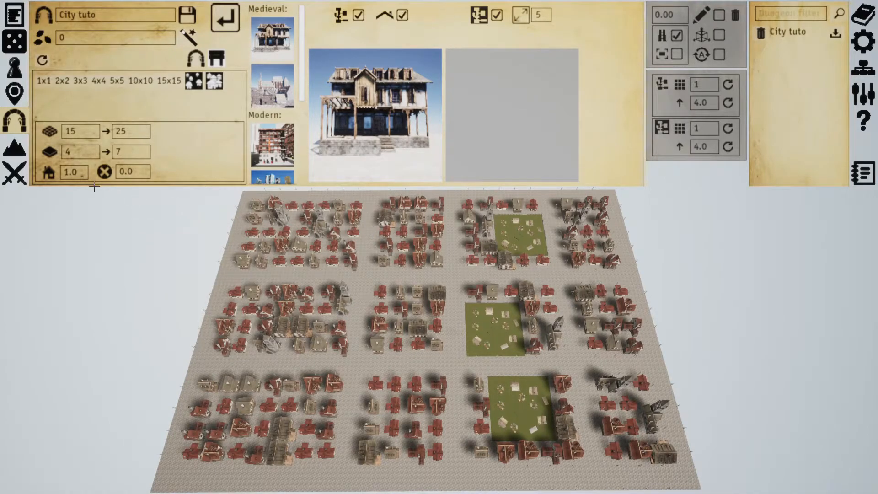
mouse_move(92, 152)
- Set the buildings probability inside each city block to 0 and regenerate the city
mouse_move(80, 166)
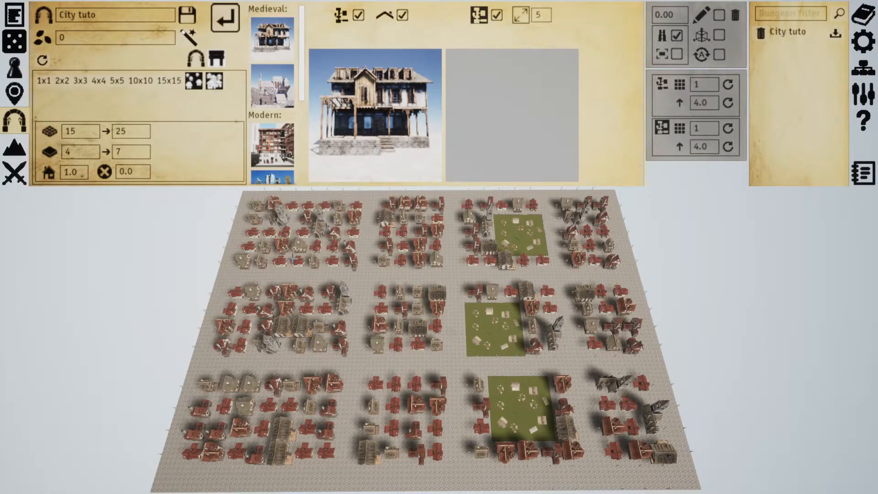
click(70, 171)
text(0)
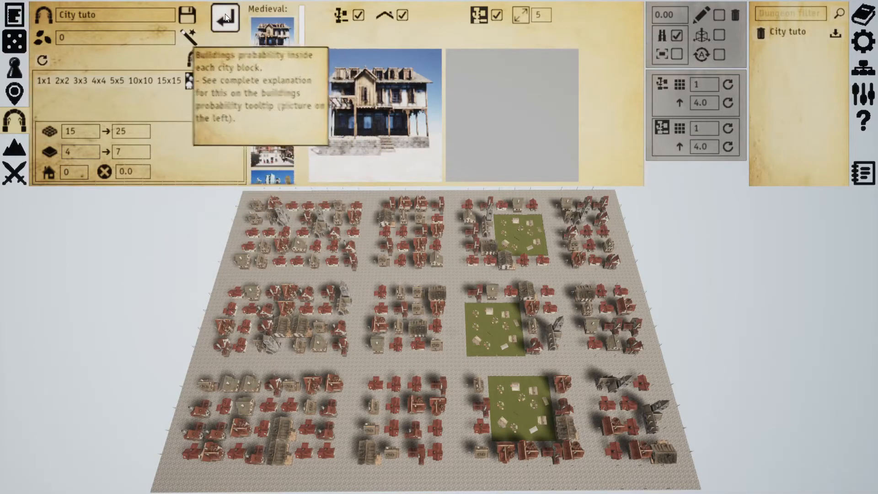
click(227, 17)
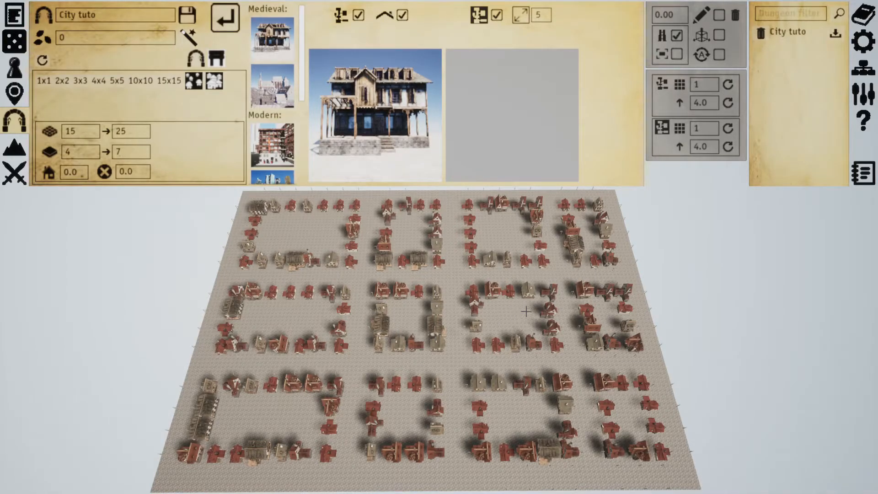
- Set the buildings probability to 1 and regenerate the city
click(79, 171)
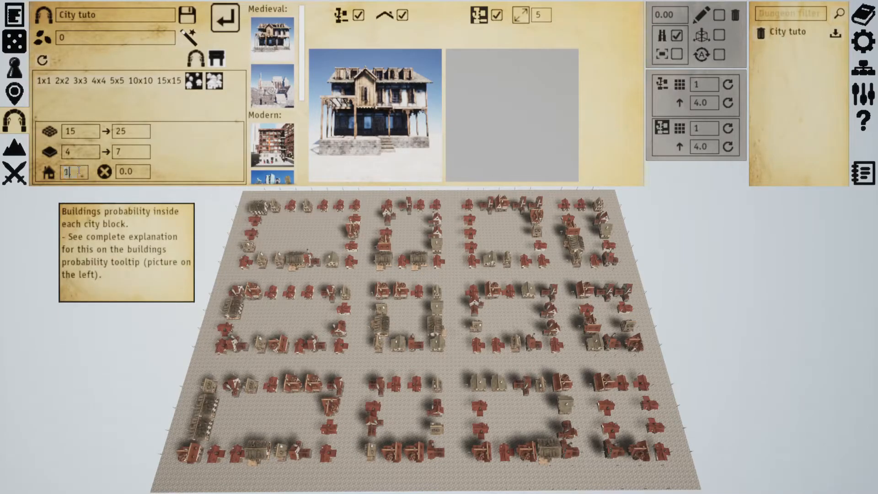
text(1)
click(224, 19)
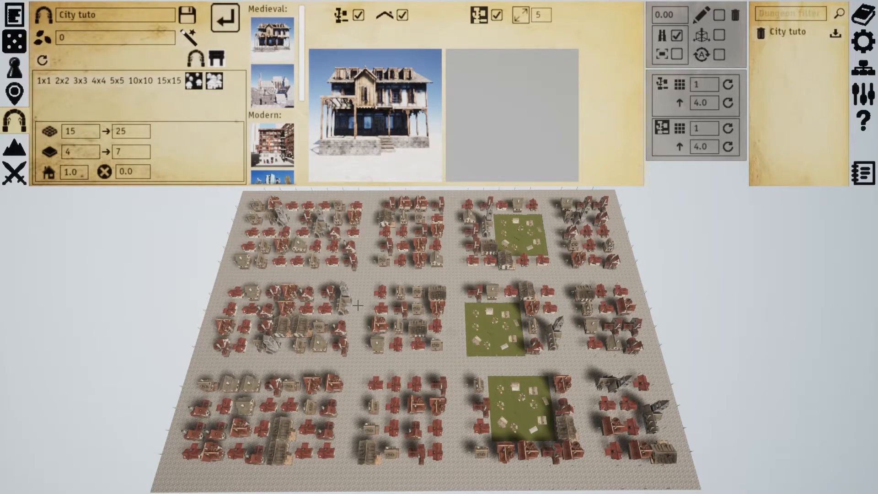
- Apply the dense city preset with large blocks and set both the minimum and maximum city dimensions to 50
mouse_move(133, 176)
scroll(489, 275, down, 10)
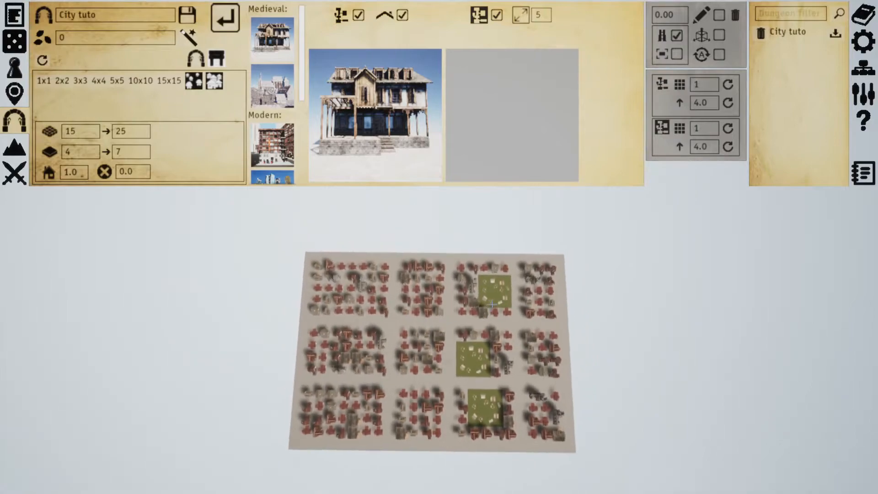
scroll(492, 305, down, 8)
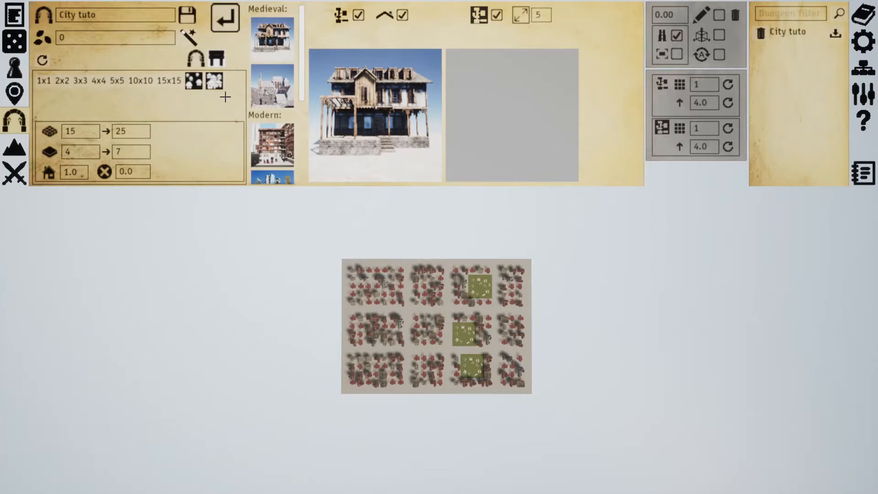
click(214, 80)
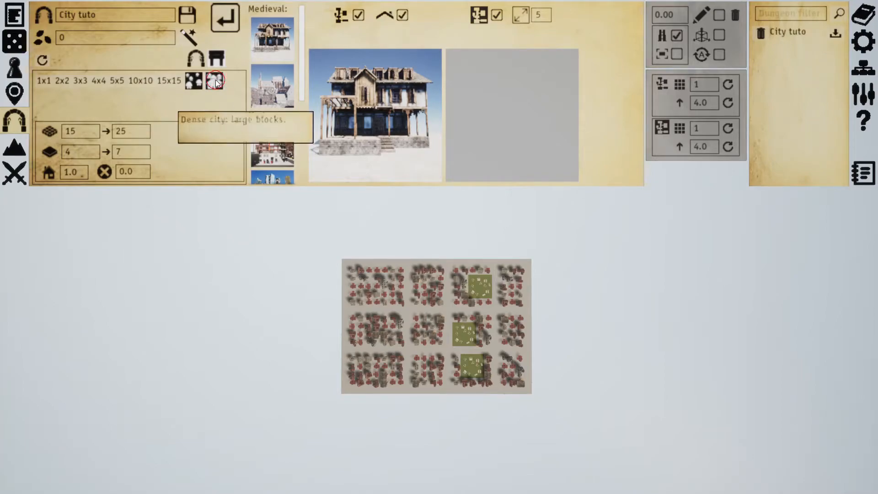
click(94, 130)
text(50)
key(Tab)
text(5)
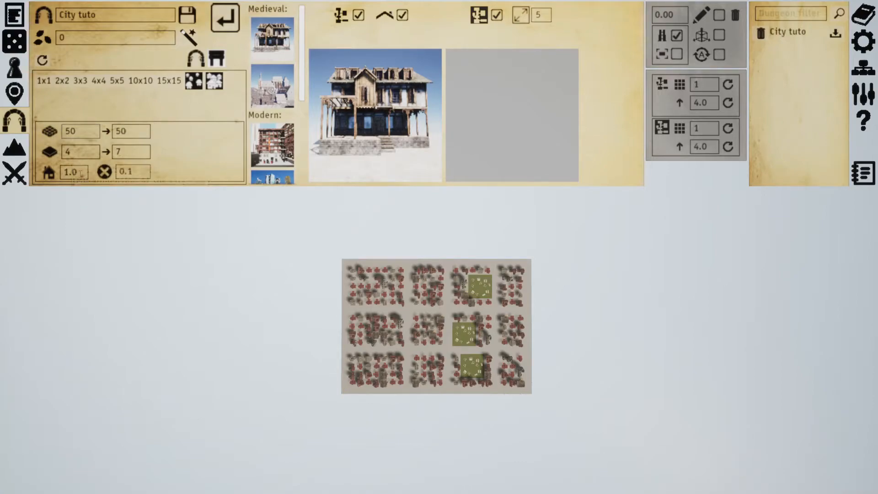
- Set the buildings probability and the road removal probability to 0, and regenerate the 50x50 city
click(71, 171)
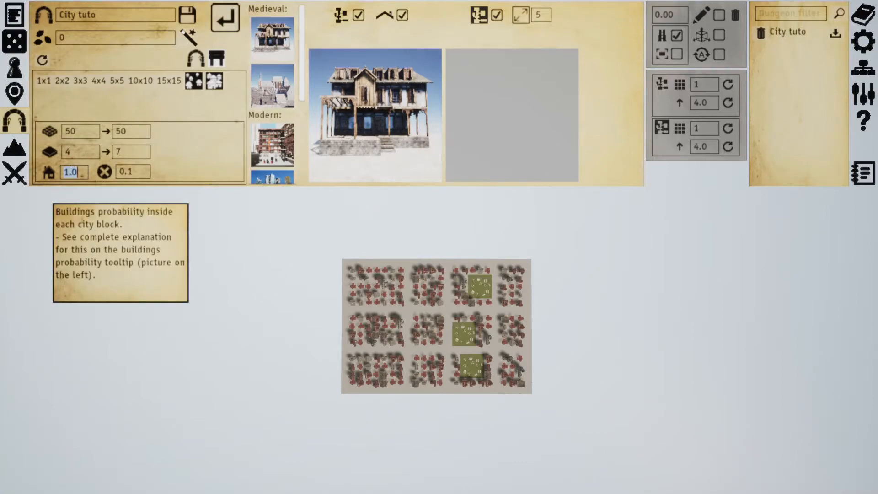
text(0)
click(143, 173)
text(0)
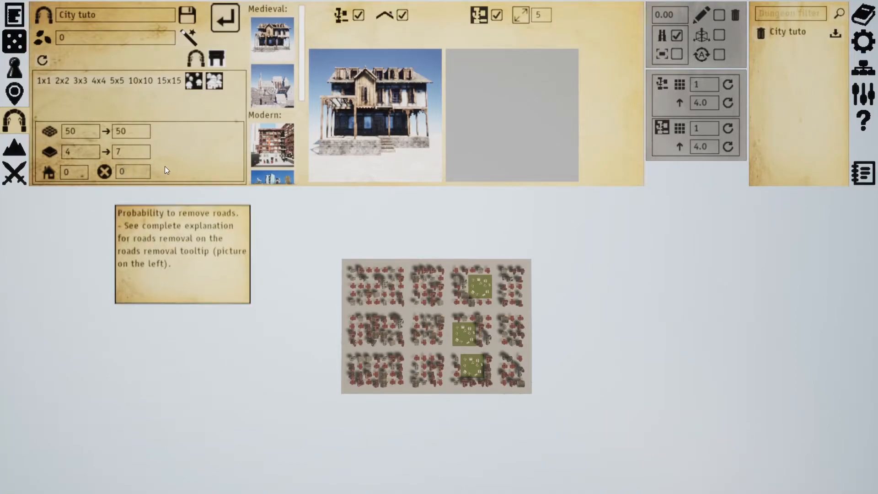
click(225, 18)
- Set the probability to remove roads to 1 and regenerate the city
drag(476, 261, 497, 250)
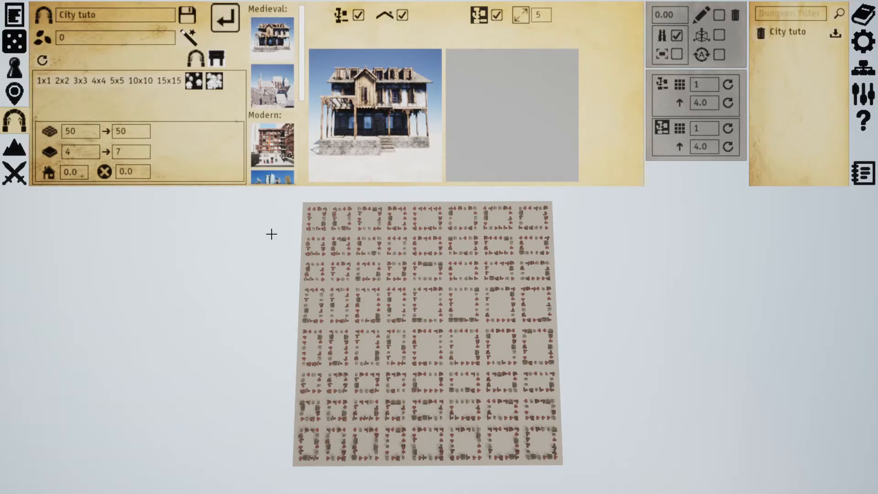
mouse_move(138, 173)
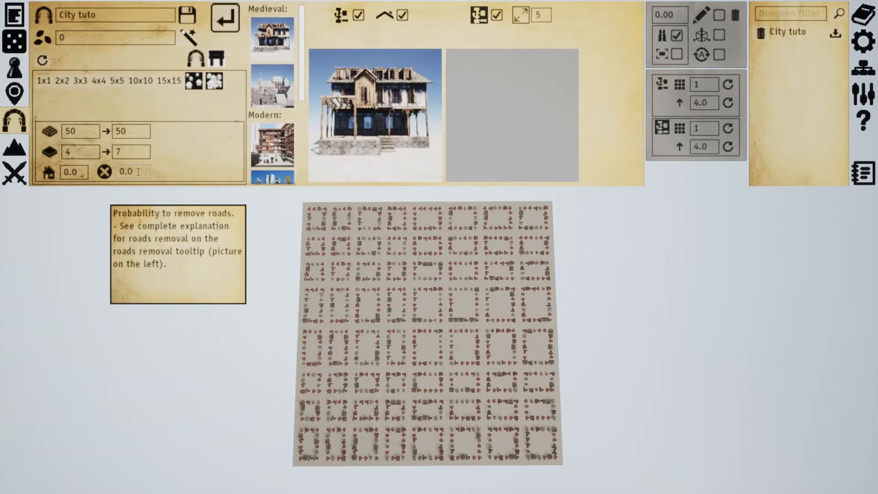
click(138, 172)
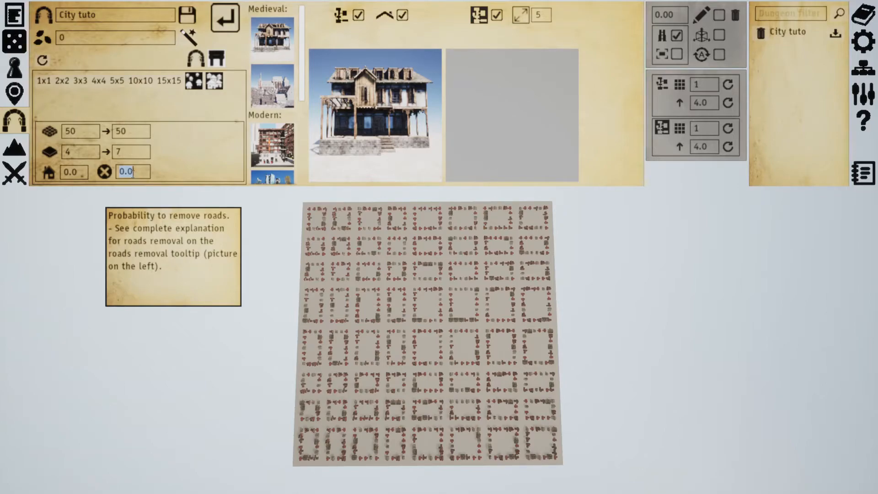
text(1)
click(225, 18)
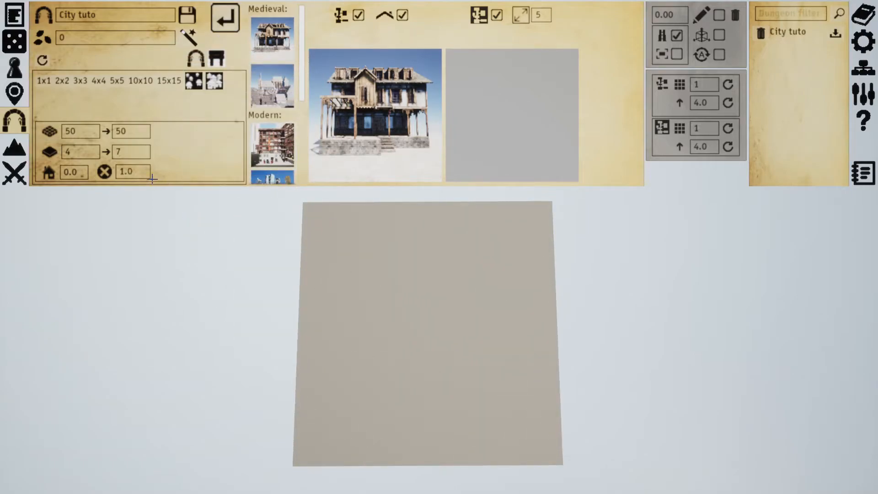
- Regenerate the city with a buildings probability of 1 while all roads are removed
click(70, 172)
text(1)
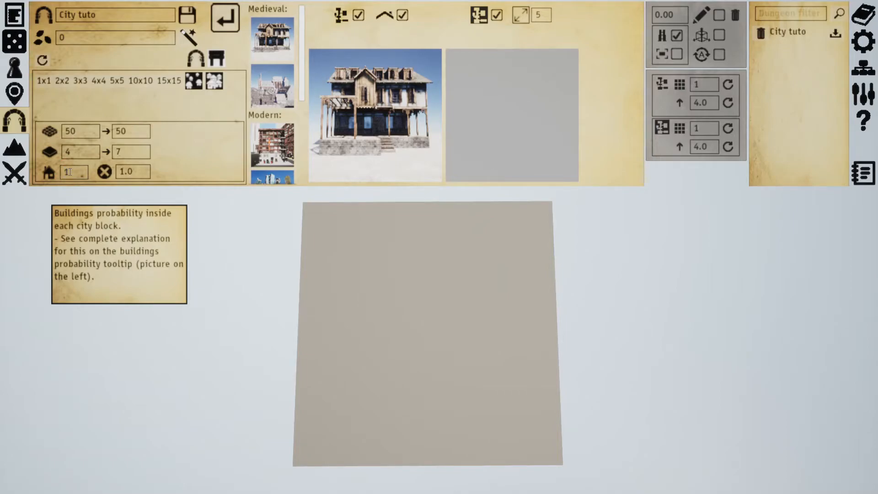
click(228, 27)
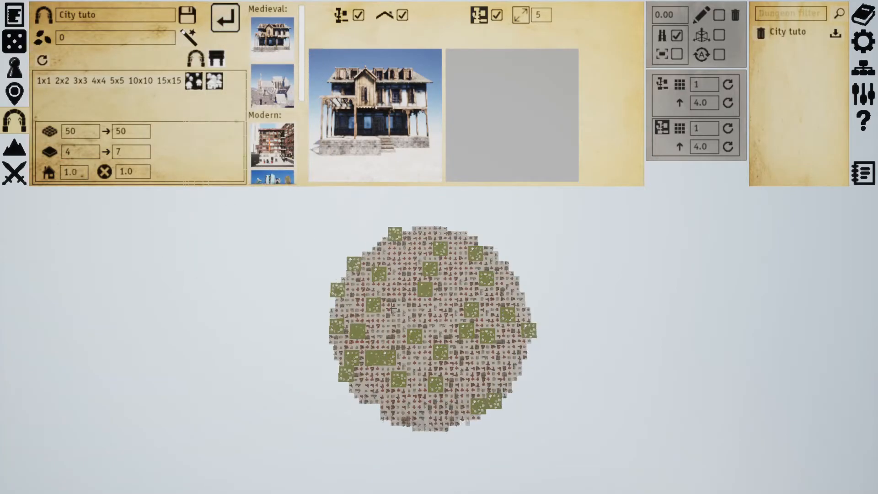
- Reset both the buildings probability and the road removal probability to 0 and regenerate the city
click(79, 176)
text(0)
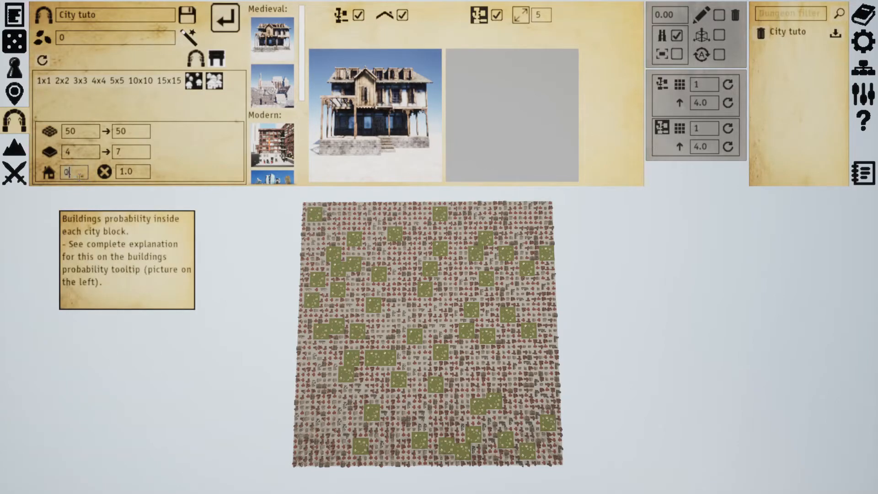
click(139, 171)
text(0)
click(225, 18)
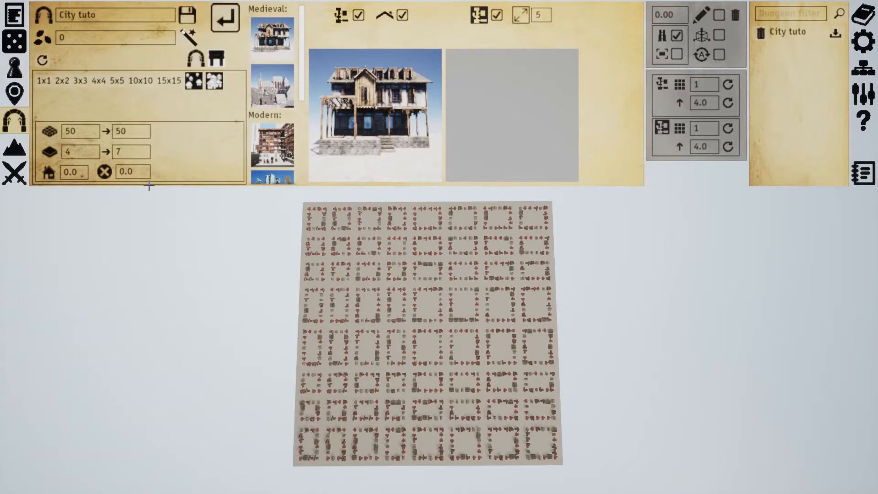
- Set the probability to remove roads to 0.4 and regenerate the city
click(134, 172)
mouse_move(141, 170)
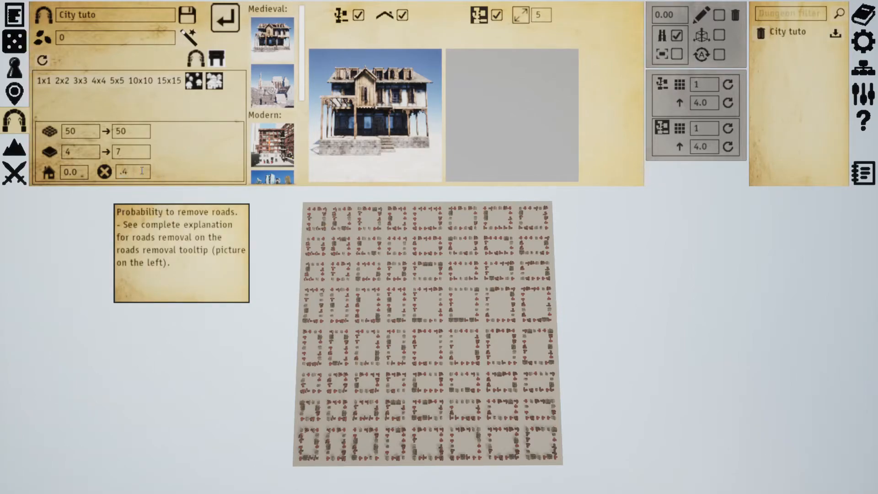
click(220, 30)
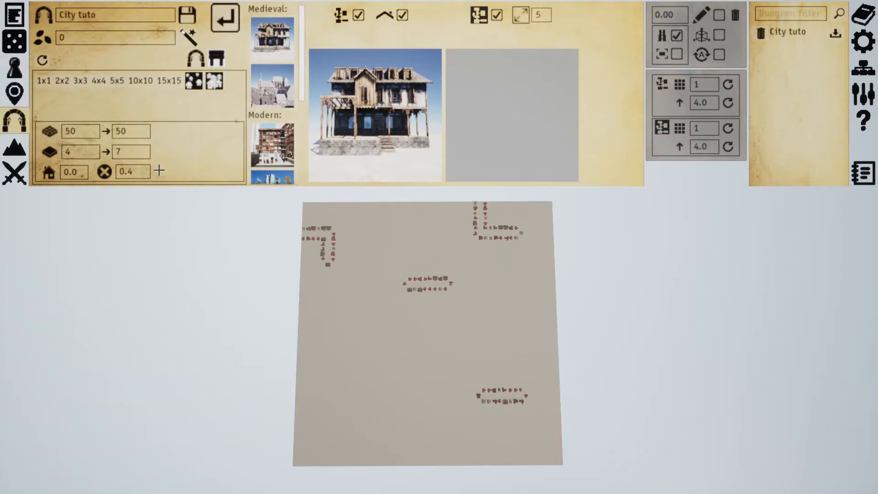
- Regenerate the city with a probability to remove roads of 0.2, and again with 0.1
click(139, 172)
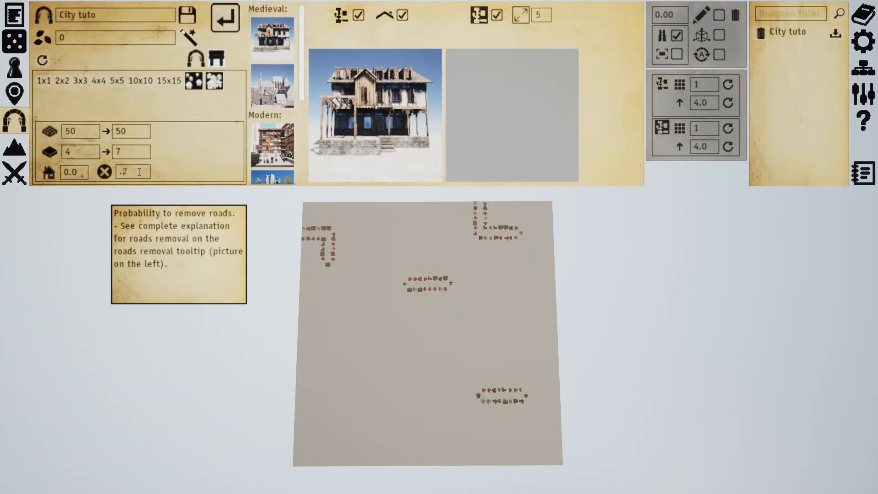
click(225, 18)
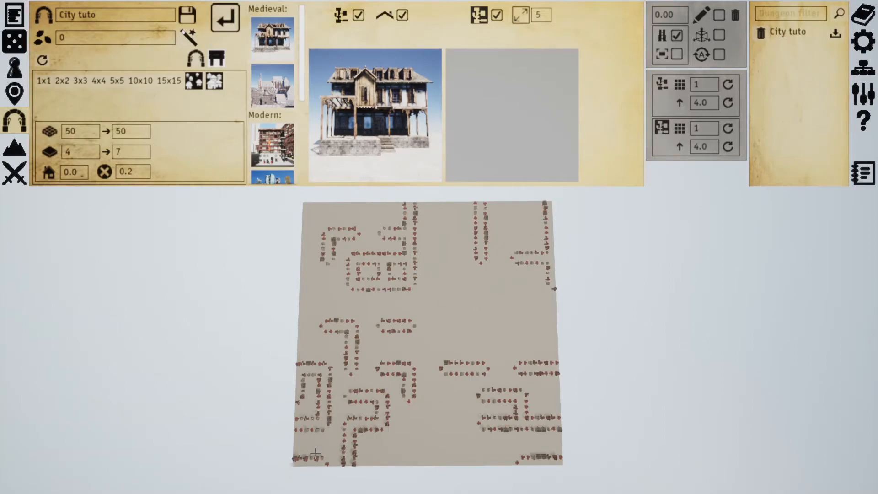
click(124, 171)
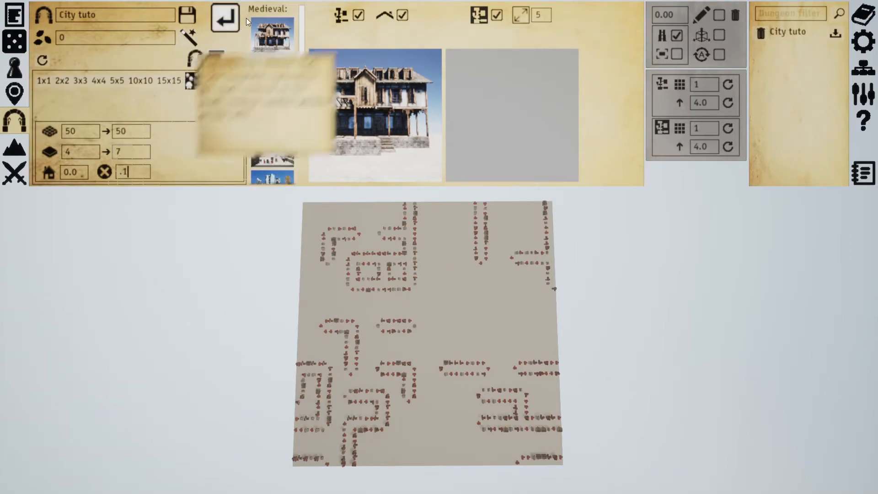
click(225, 17)
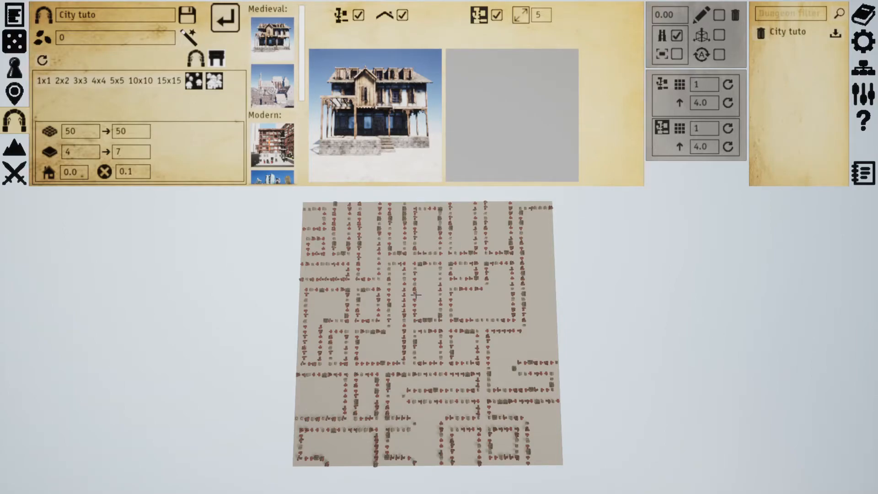
- Set the minimum and maximum block dimensions to 2 and the road removal probability to 0, and regenerate the city
drag(425, 288, 417, 274)
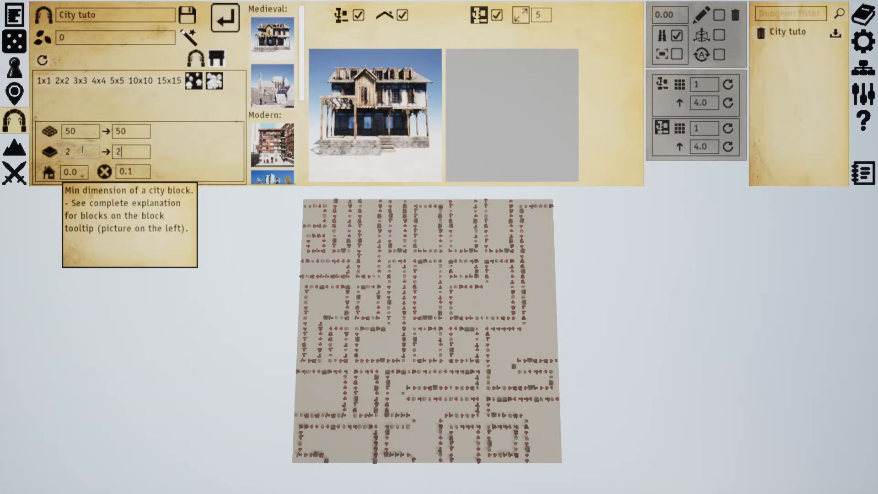
click(125, 168)
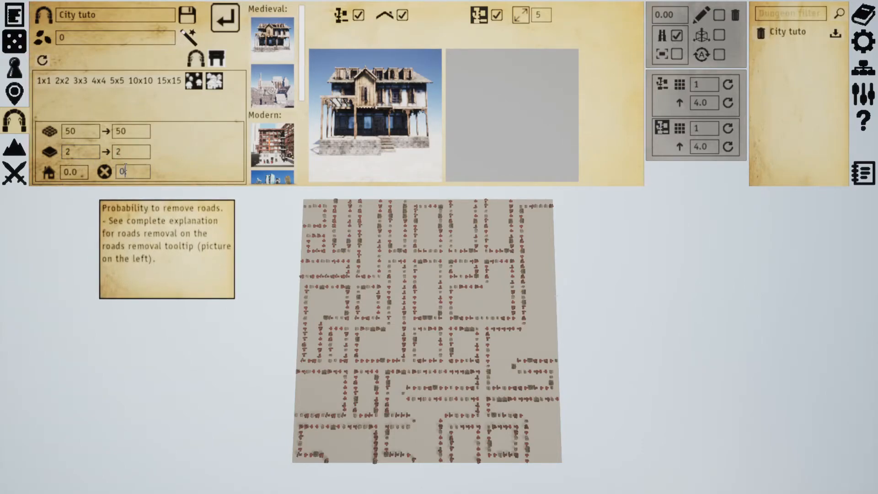
click(225, 18)
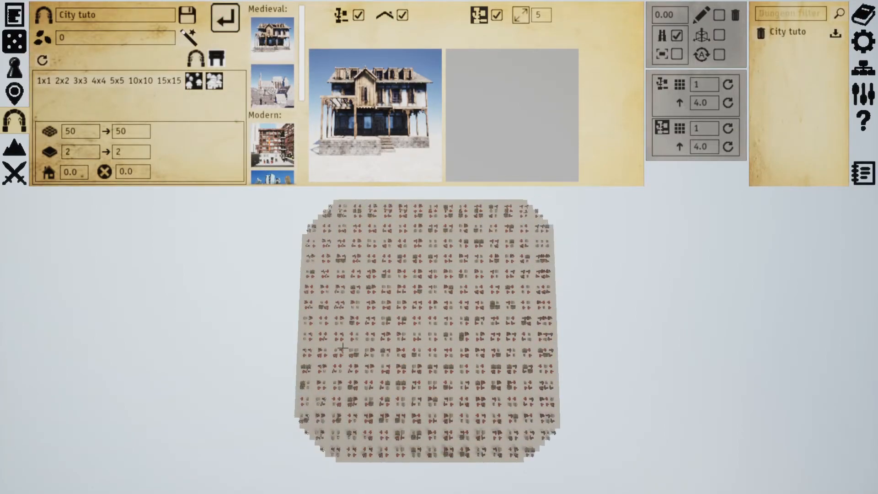
- Set the probability to remove roads to 0.4 for the city of 2x2 blocks and regenerate it
click(132, 173)
text(.4)
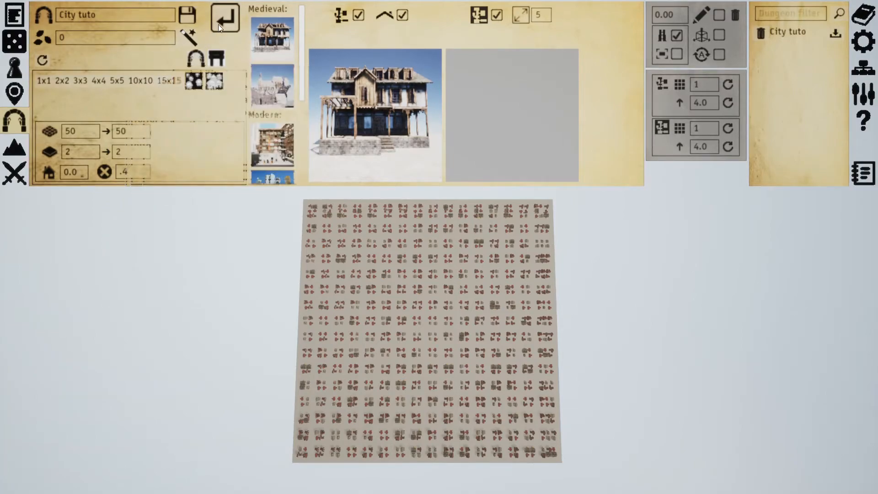
click(220, 20)
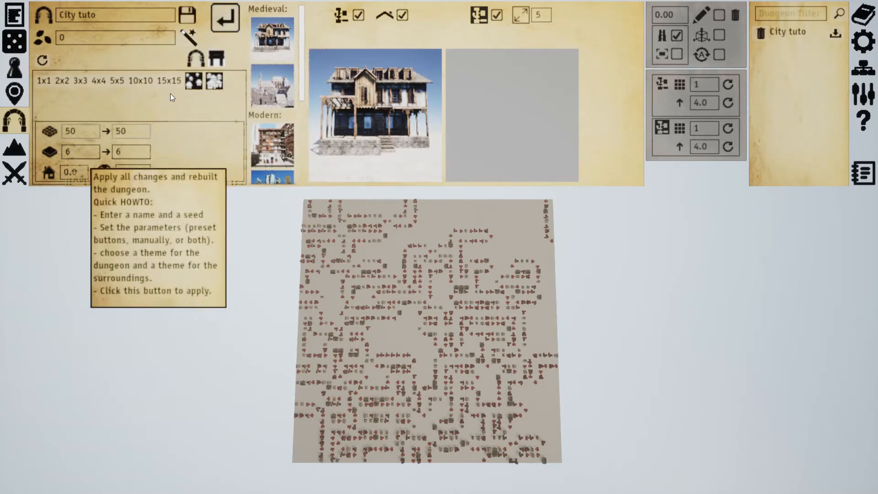
- Regenerate the city with minimum and maximum block dimensions of 6, and again with a road removal probability of 0.05
click(226, 14)
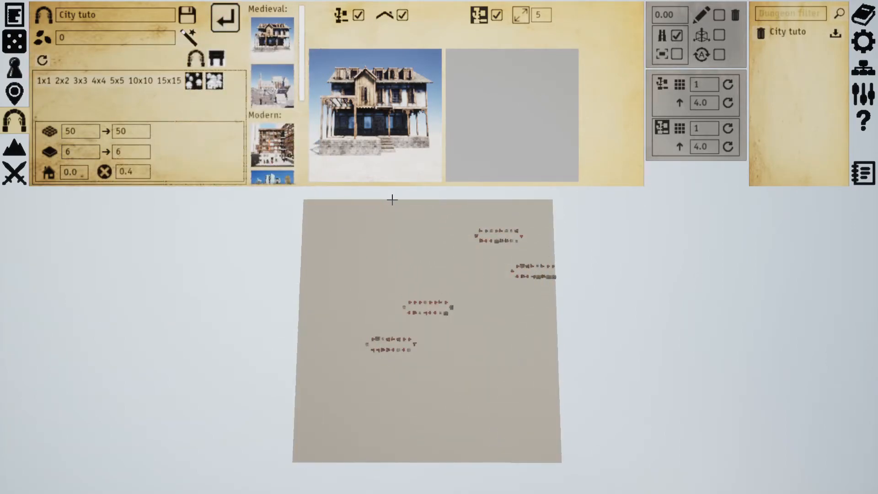
click(137, 174)
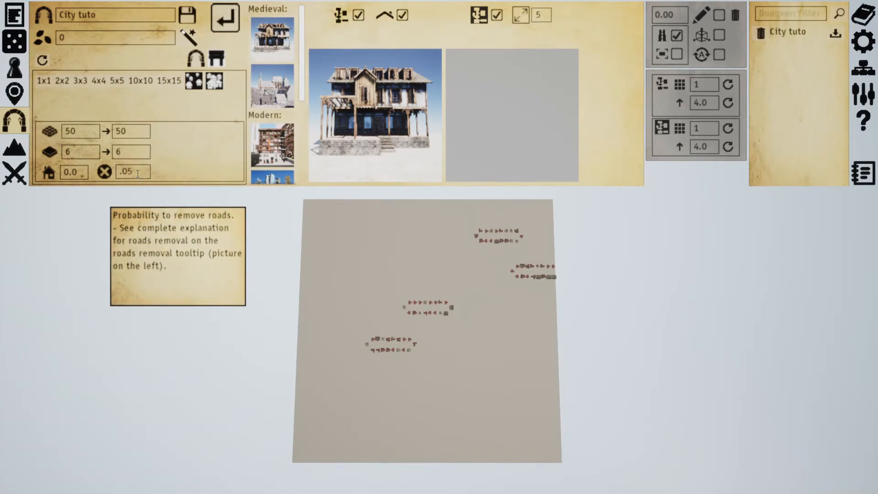
click(225, 18)
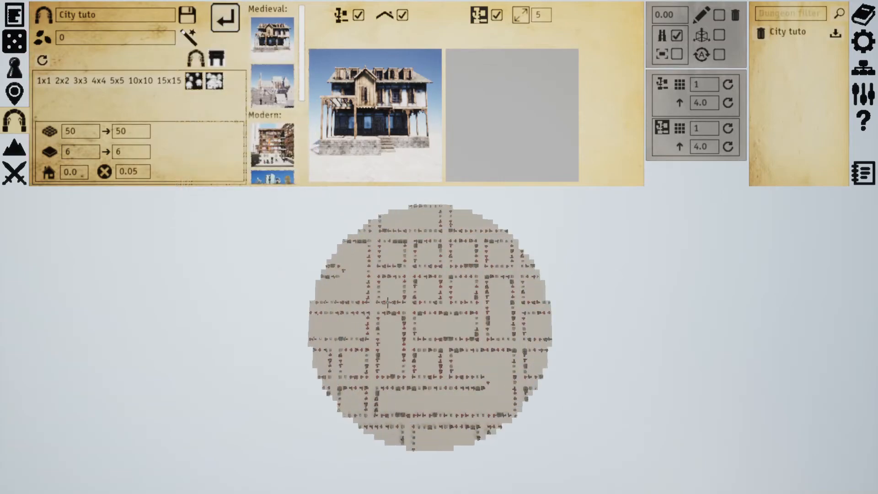
- Set the probability to remove roads to 0.07 and regenerate the city
click(144, 171)
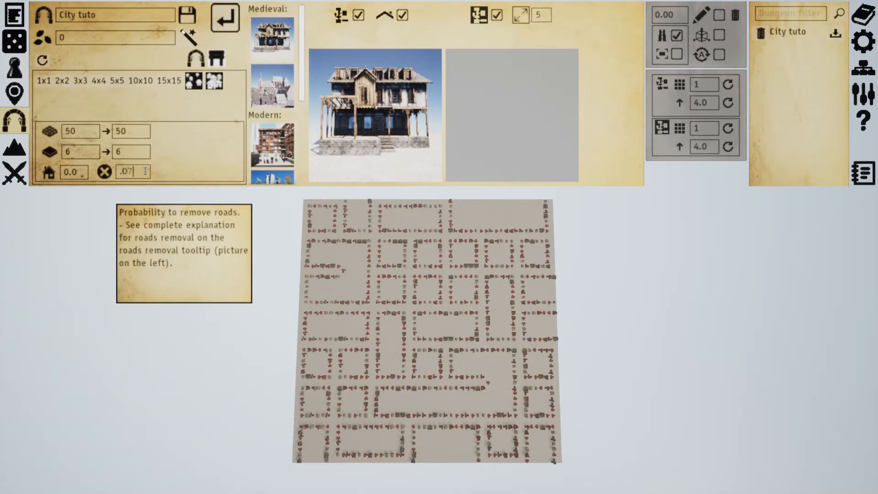
text(.07)
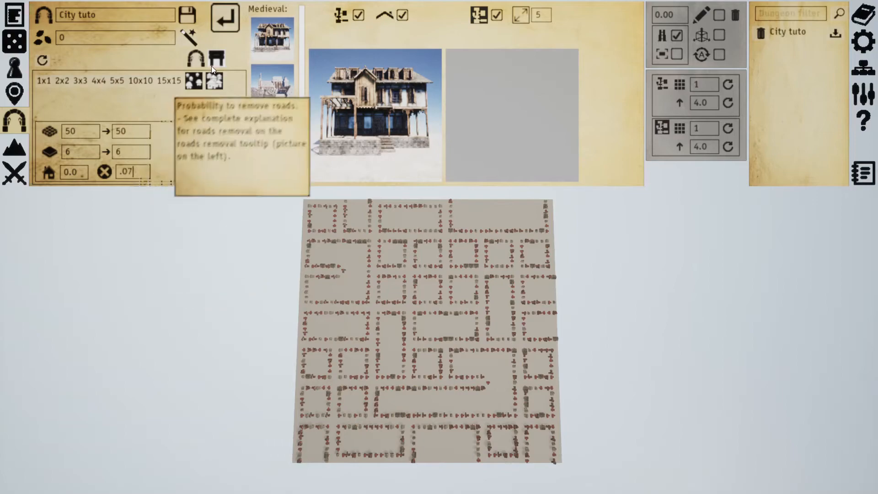
click(225, 19)
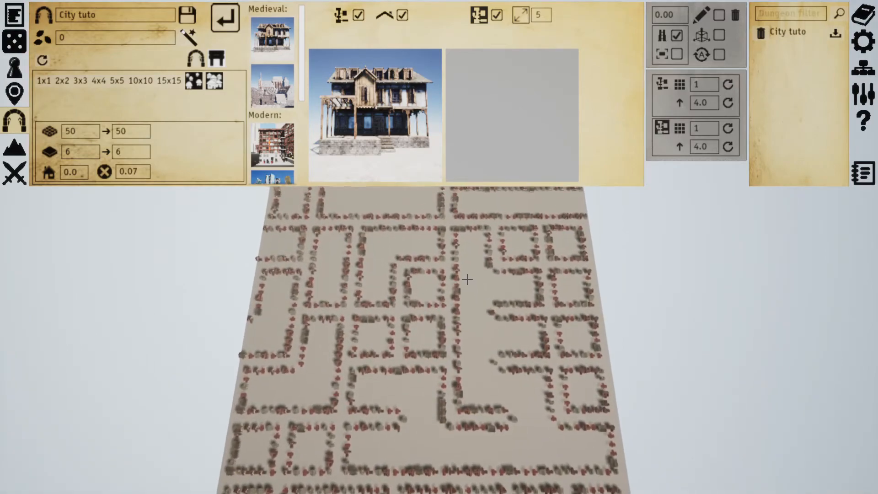
- Set the buildings probability inside each city block to 1 and regenerate the city
click(71, 170)
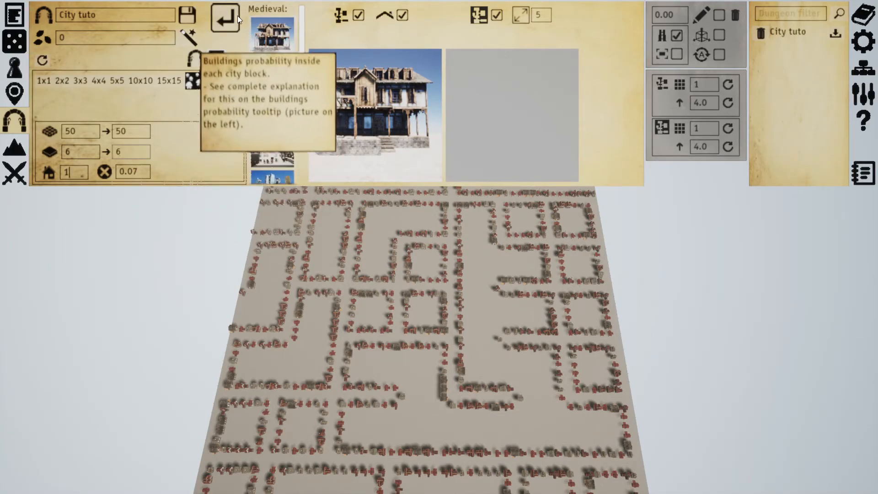
click(225, 17)
mouse_move(474, 311)
mouse_down()
mouse_move(463, 280)
mouse_move(478, 281)
mouse_move(476, 291)
mouse_up()
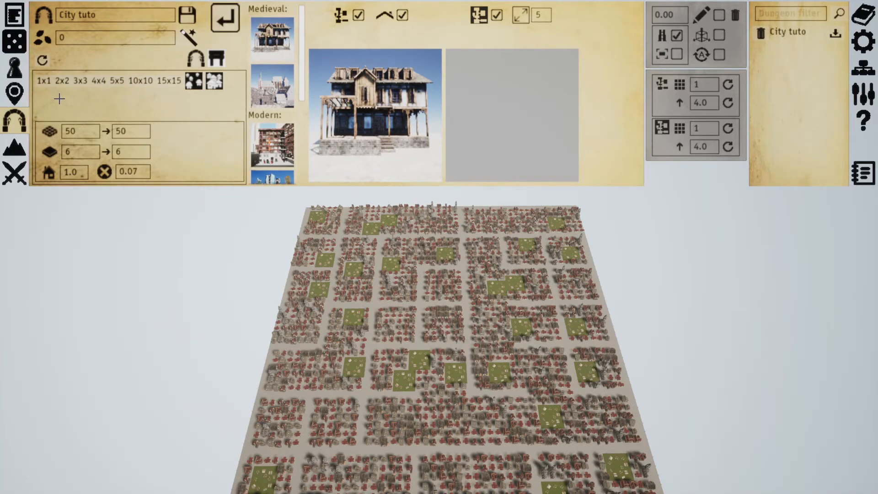
- Load the 1x1, 3x3 and 10x10 block size presets in turn to compare their parameters
click(45, 88)
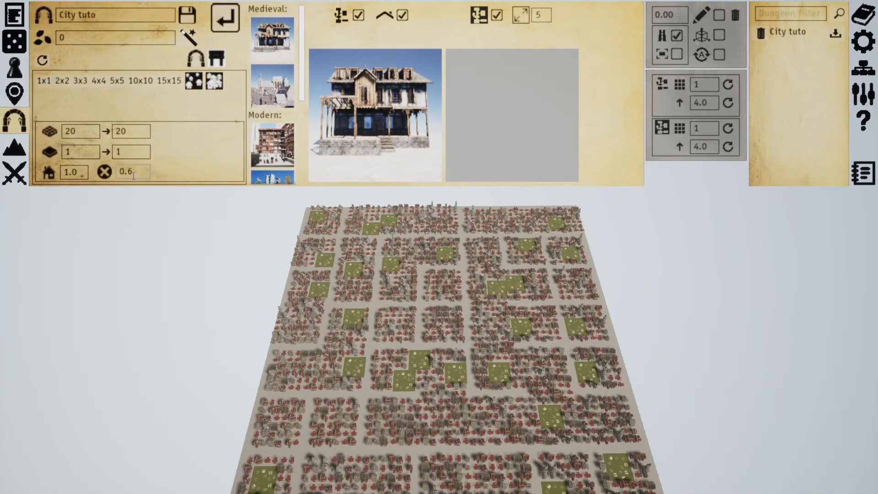
click(81, 82)
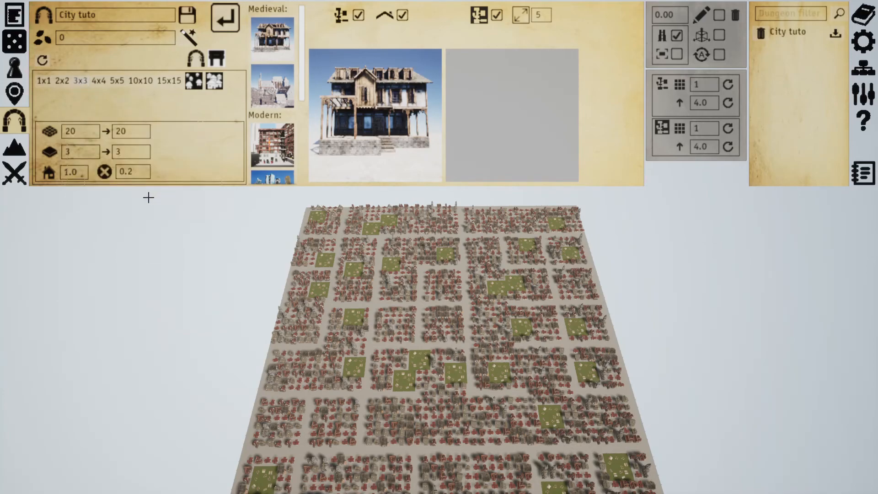
click(136, 82)
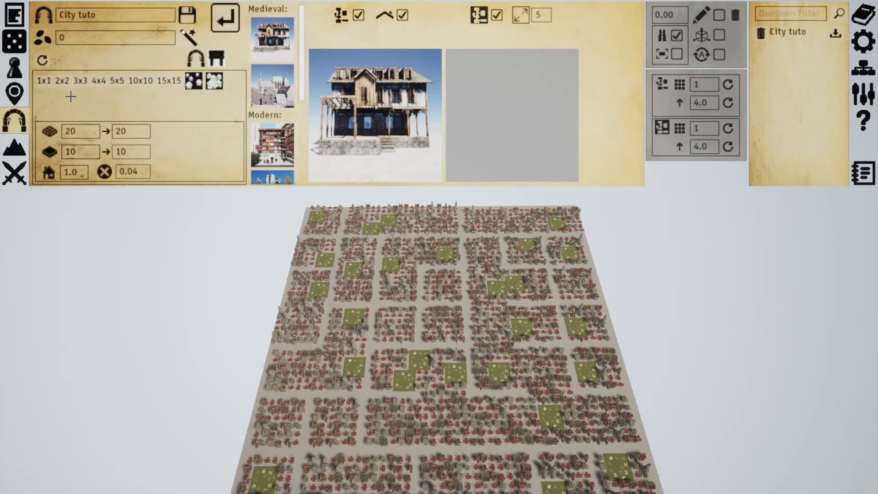
- Regenerate the city with the 2x2 block size preset, and again with the 10x10 preset
click(63, 81)
click(225, 18)
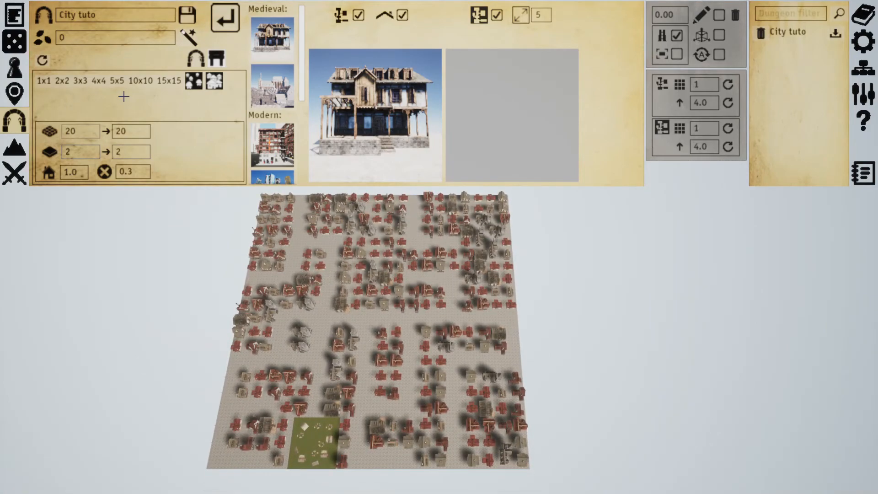
click(136, 84)
click(224, 18)
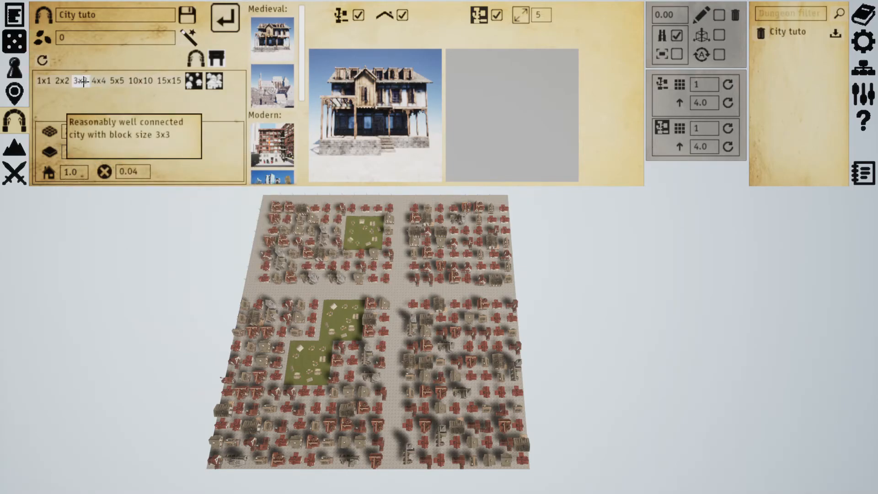
- Regenerate the city with the 3x3 block size preset, and again with the 1x1 preset
click(99, 83)
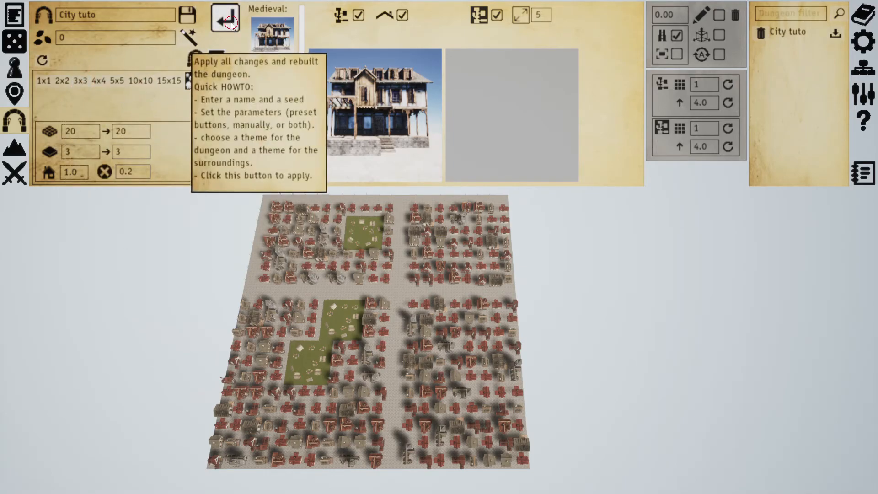
click(225, 20)
click(43, 81)
click(221, 20)
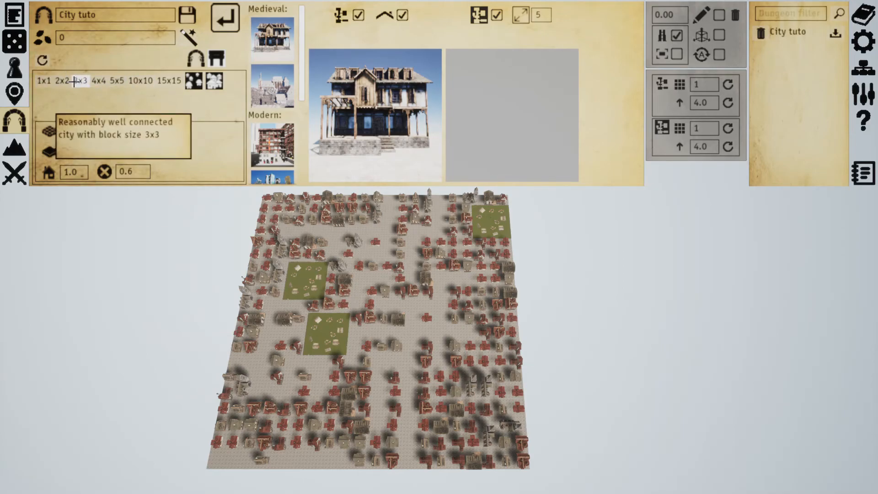
- Load the mixed small-block preset with block dimensions from 2 to 3 and regenerate the city
click(195, 82)
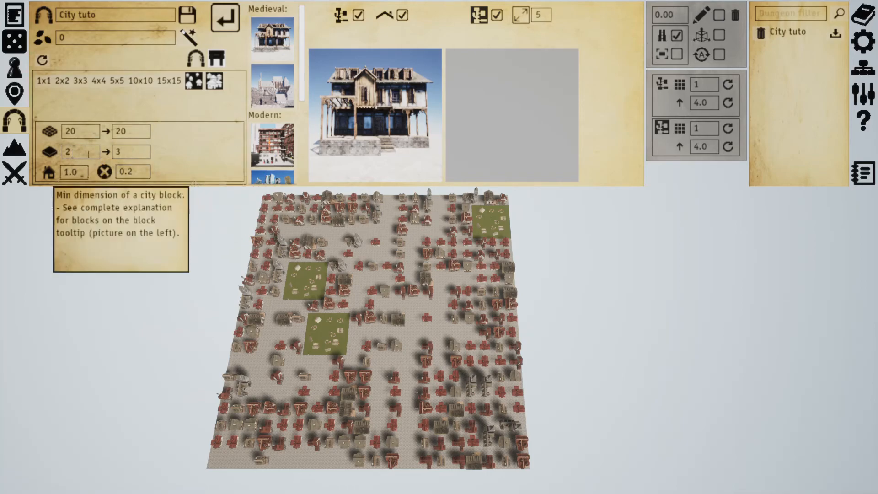
click(224, 17)
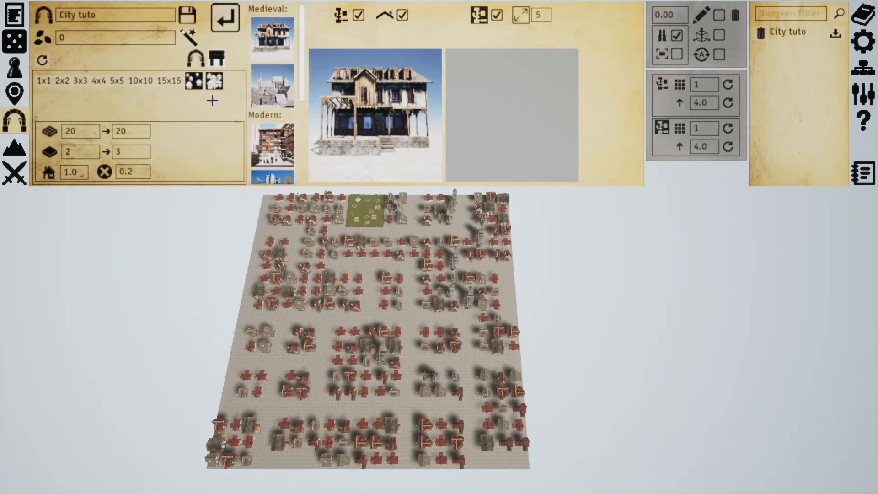
- Regenerate the city with the mixed large-block preset of 4 to 7, and again with block dimensions from 1 to 10
click(214, 81)
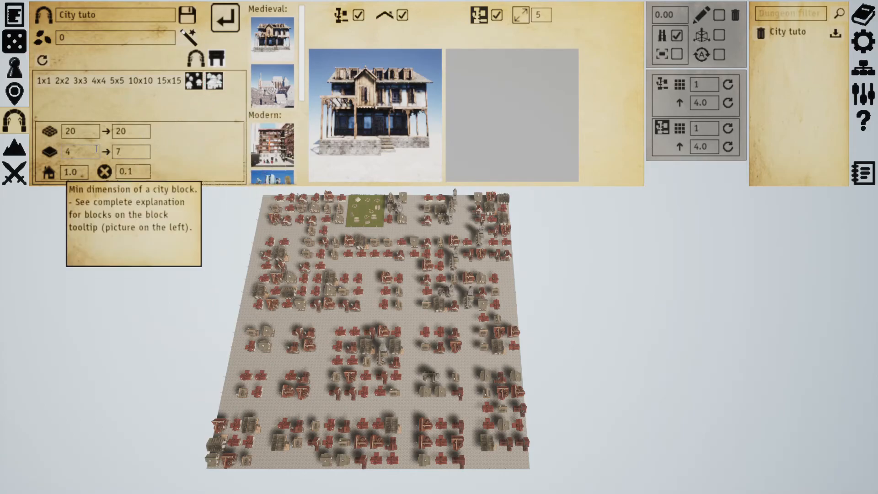
click(225, 17)
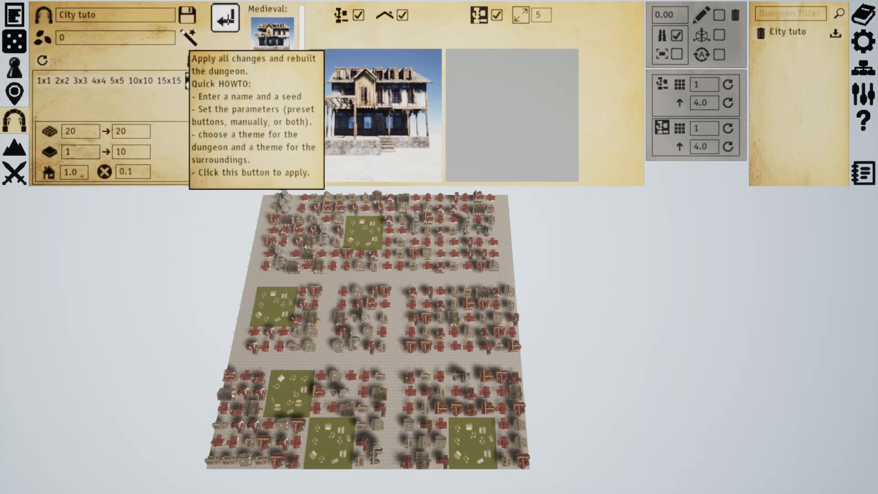
click(224, 18)
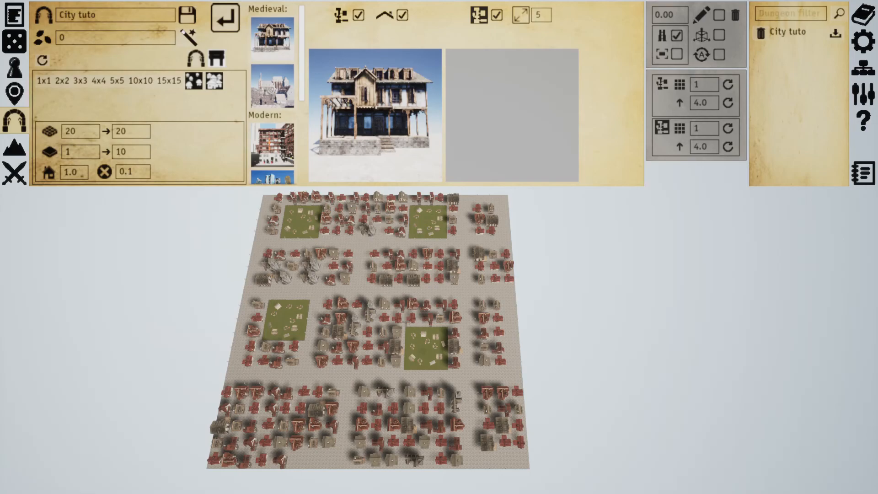